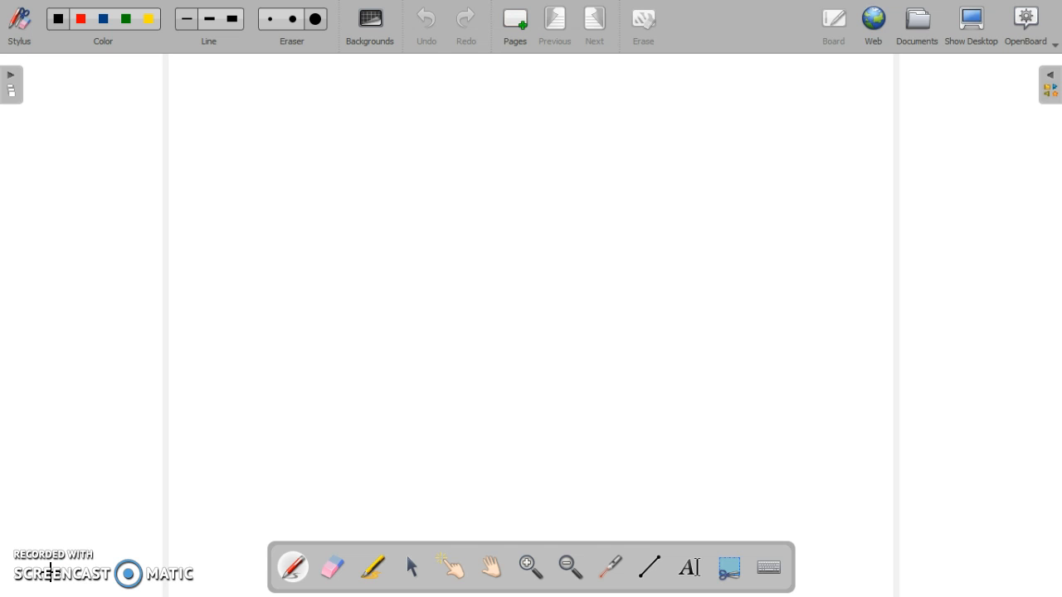
Step: Handwrite "Hi" in black with the pen in the upper-left area of the blank page
click(17, 37)
click(17, 37)
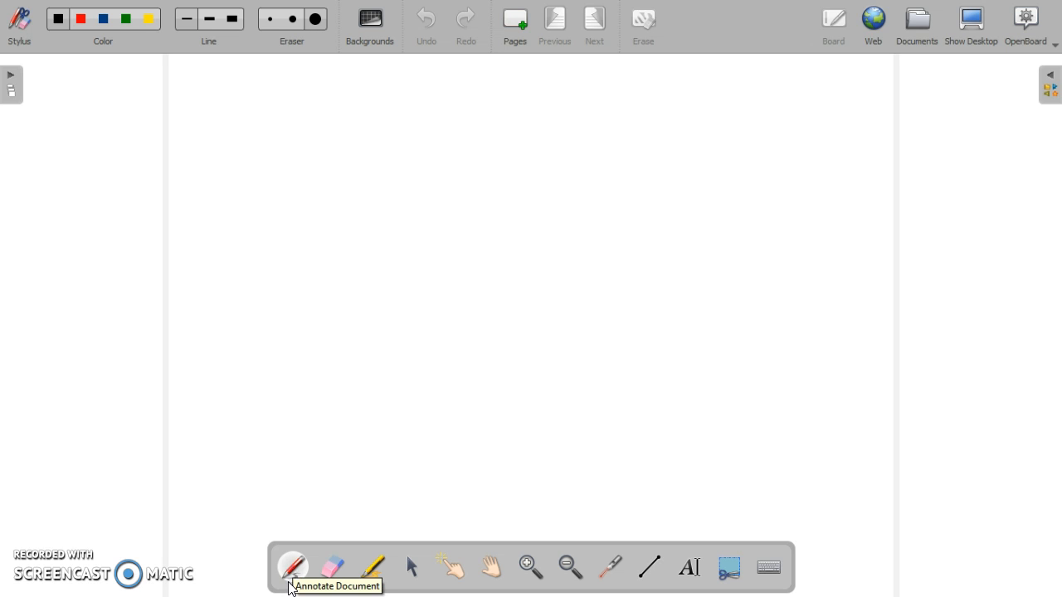
drag(205, 99, 212, 210)
drag(260, 95, 262, 203)
mouse_move(262, 154)
mouse_down()
mouse_move(208, 159)
mouse_move(280, 189)
mouse_up()
click(277, 122)
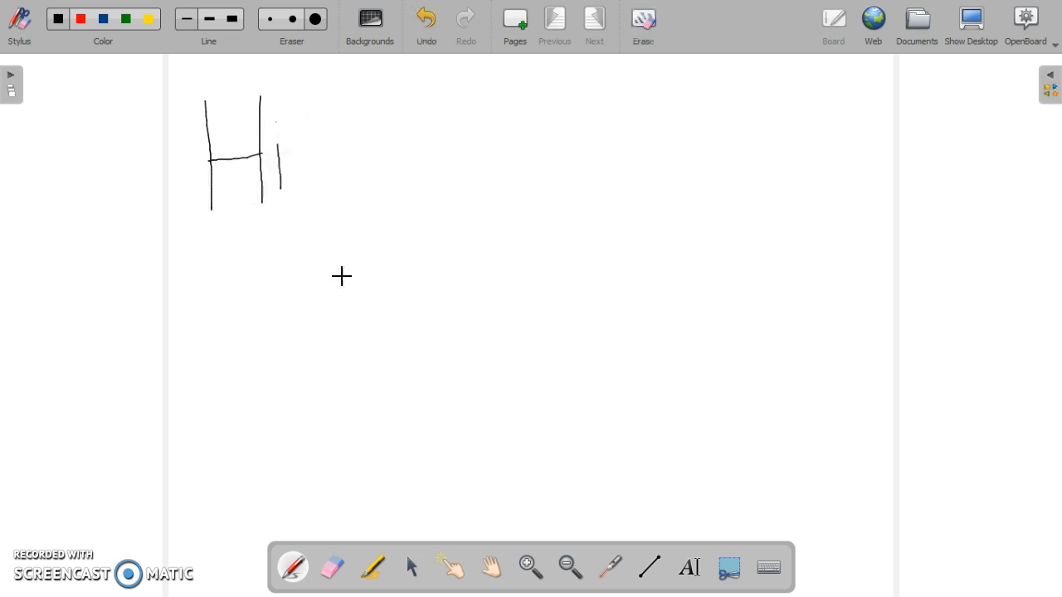
Step: Erase the handwritten "Hi" and change the page background to the light grid
click(333, 567)
mouse_move(157, 178)
mouse_down()
mouse_move(142, 94)
mouse_move(380, 147)
mouse_up()
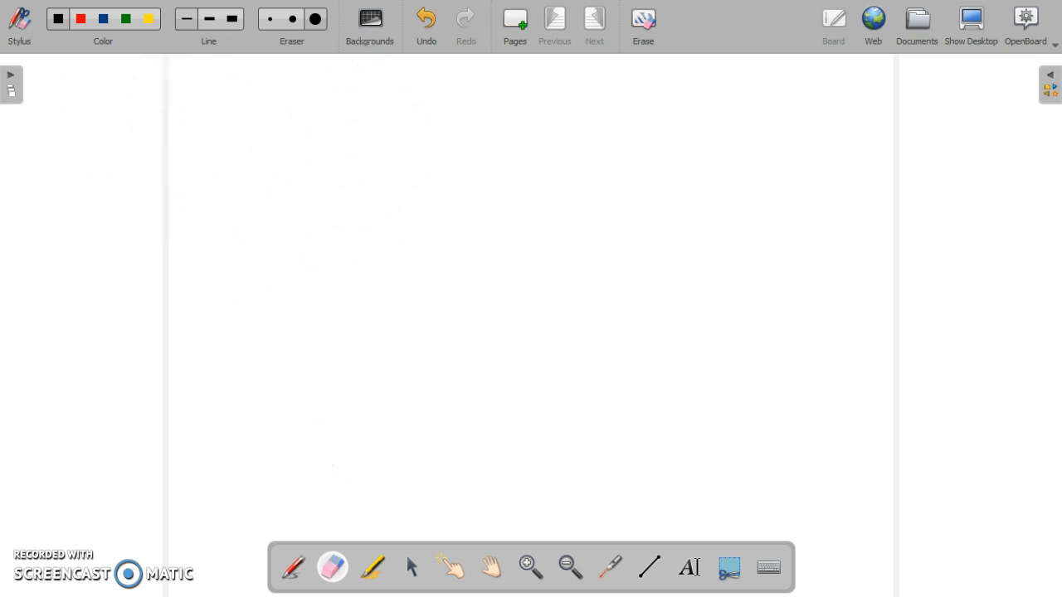
click(371, 21)
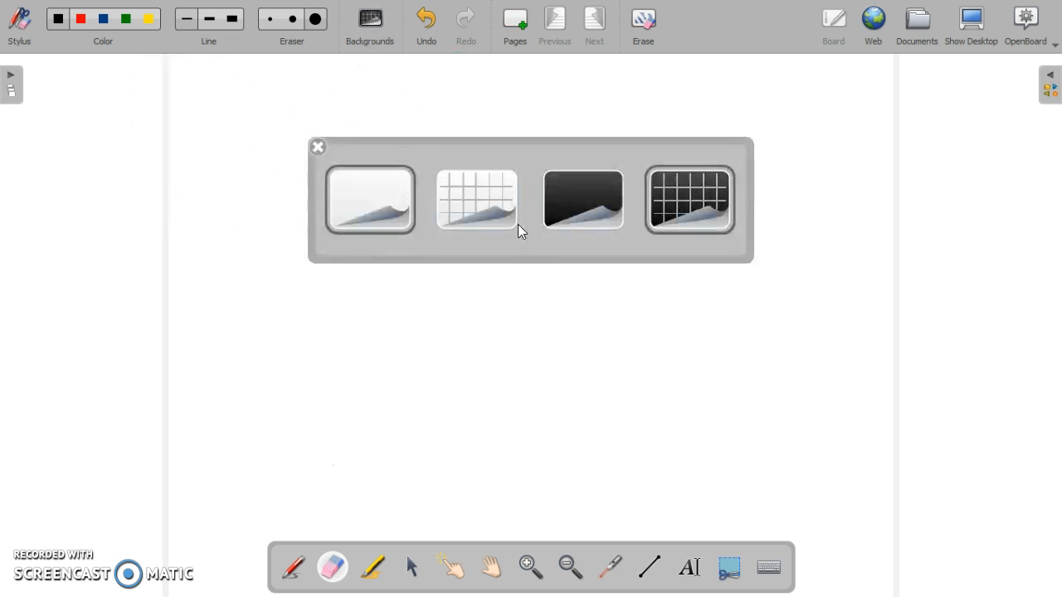
click(455, 206)
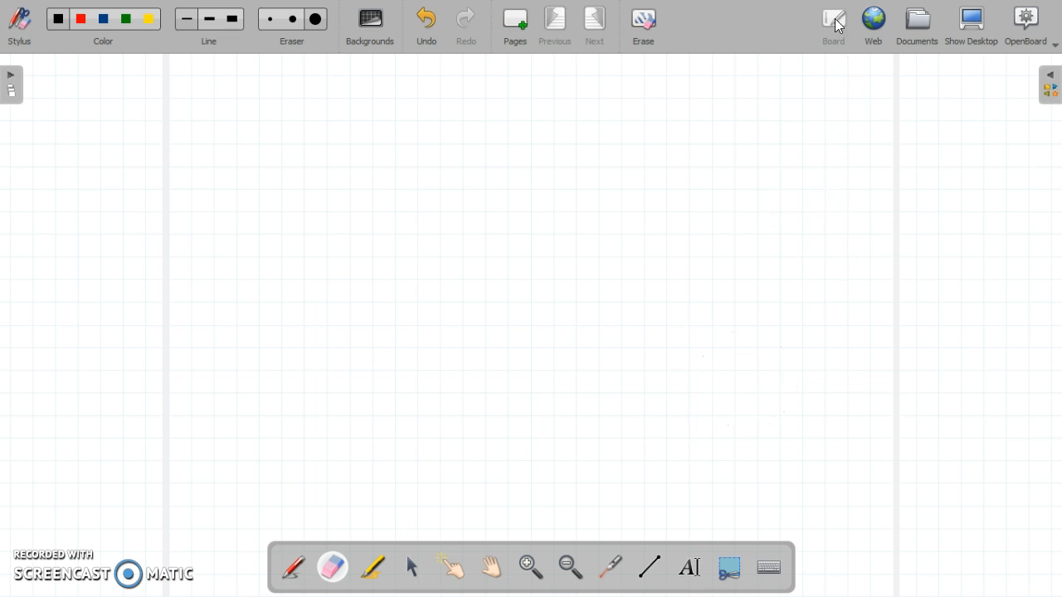
Step: Go to google.com in the built-in web browser and place the cursor in the Google search field
click(873, 20)
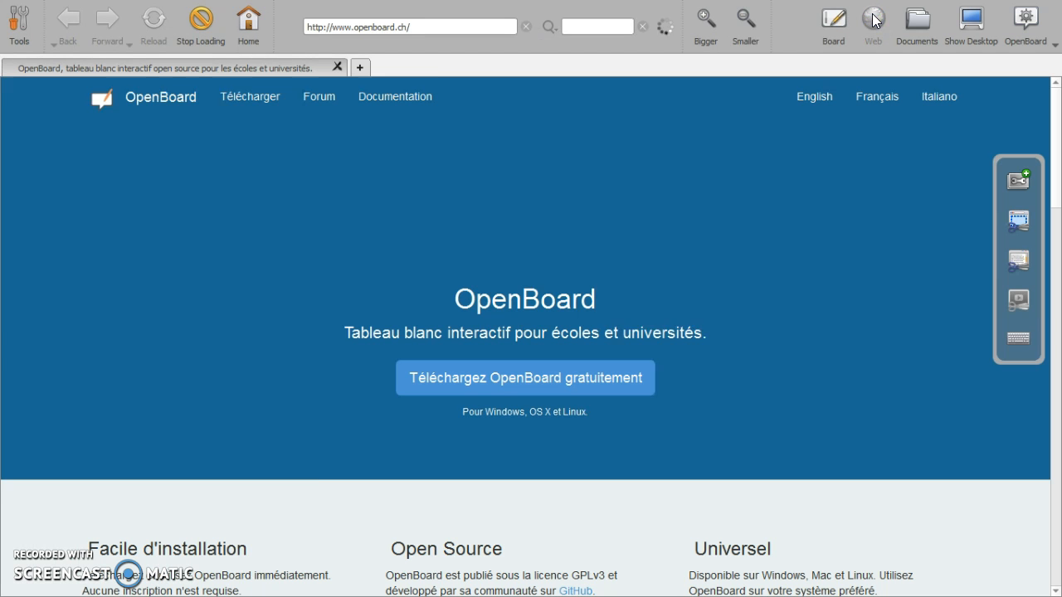
click(459, 24)
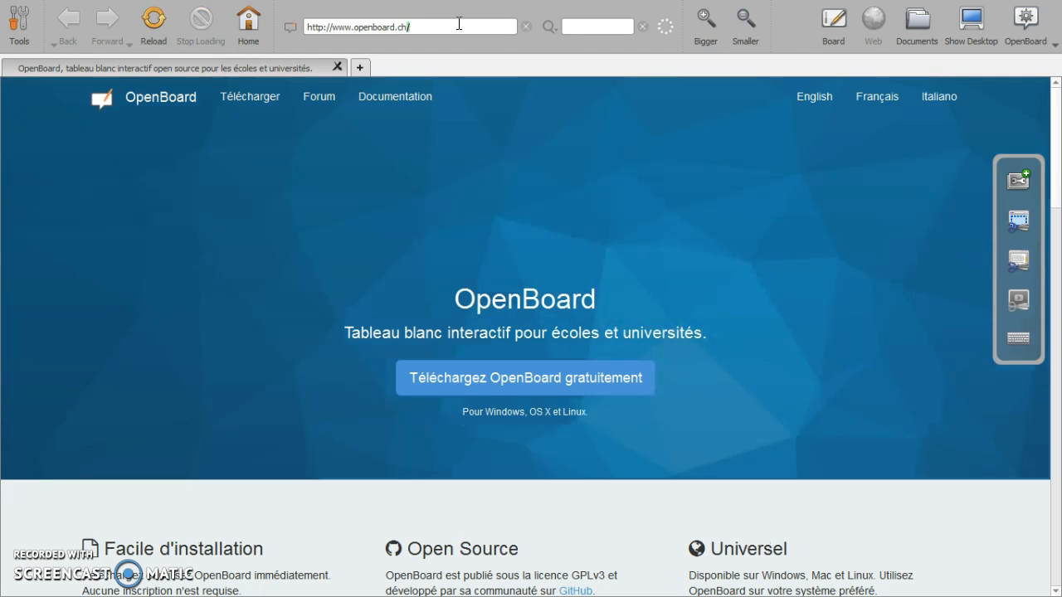
triple_click(459, 24)
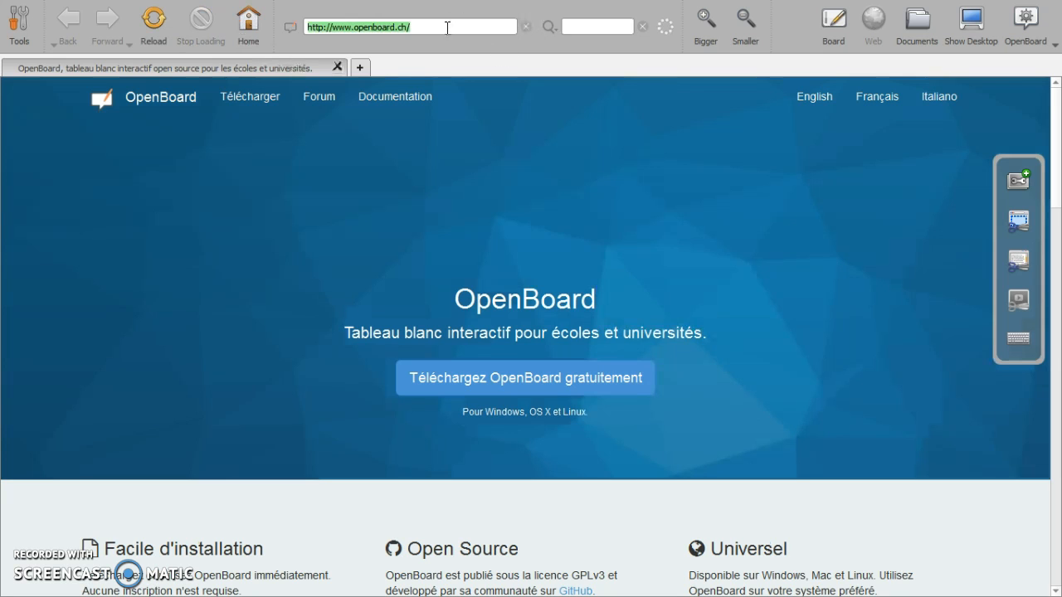
text(google.com)
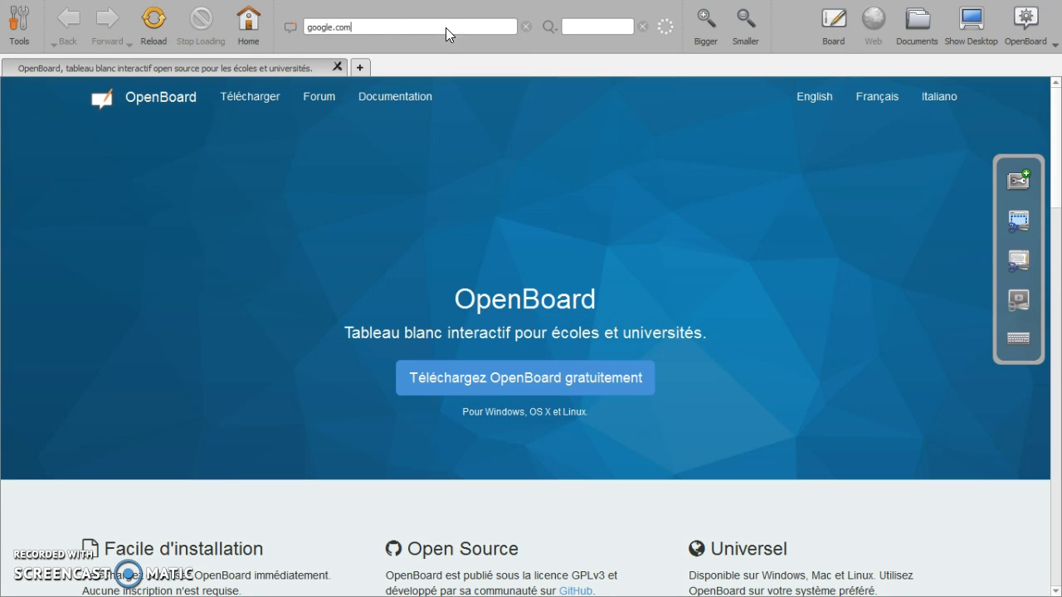
key(Return)
click(360, 251)
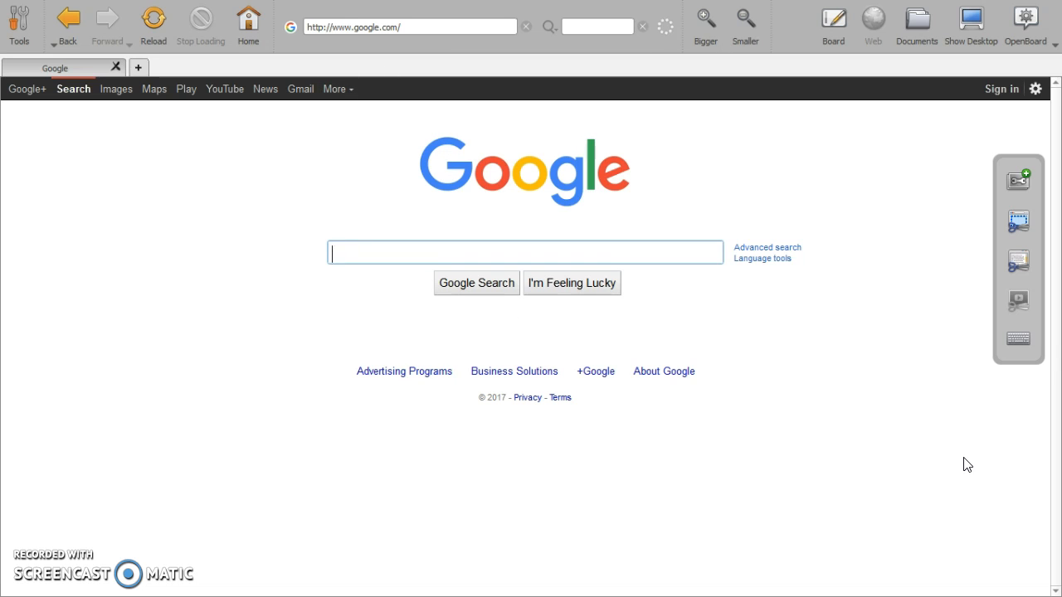
Step: Return to the whiteboard and alternate between the web view and the board, ending on the board
click(827, 25)
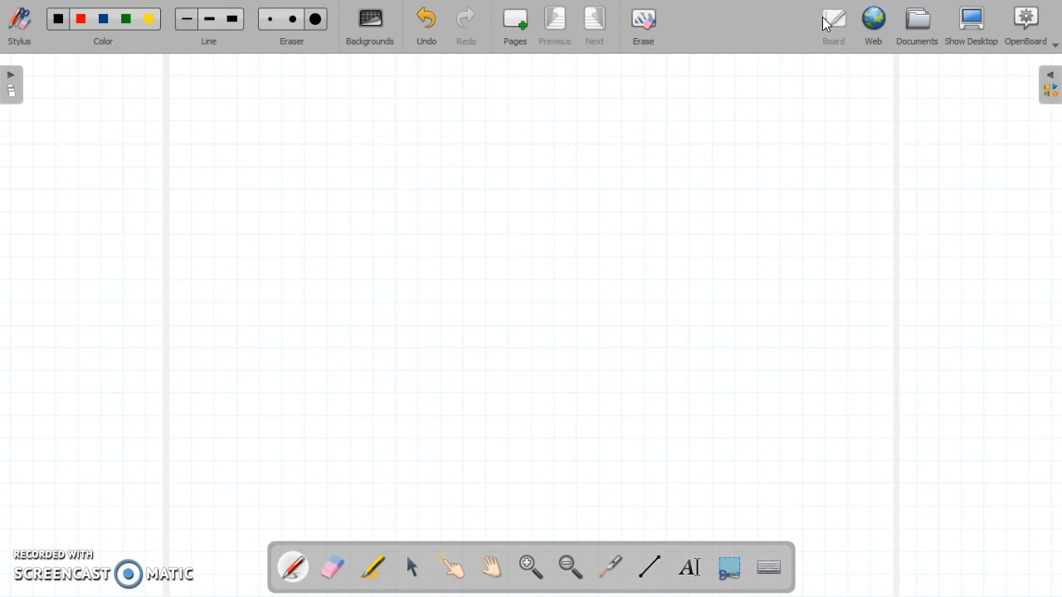
click(876, 25)
click(834, 25)
click(868, 23)
click(830, 25)
Step: Show the library of audios, movies, pictures, shapes and applications, and hide it again
click(1050, 88)
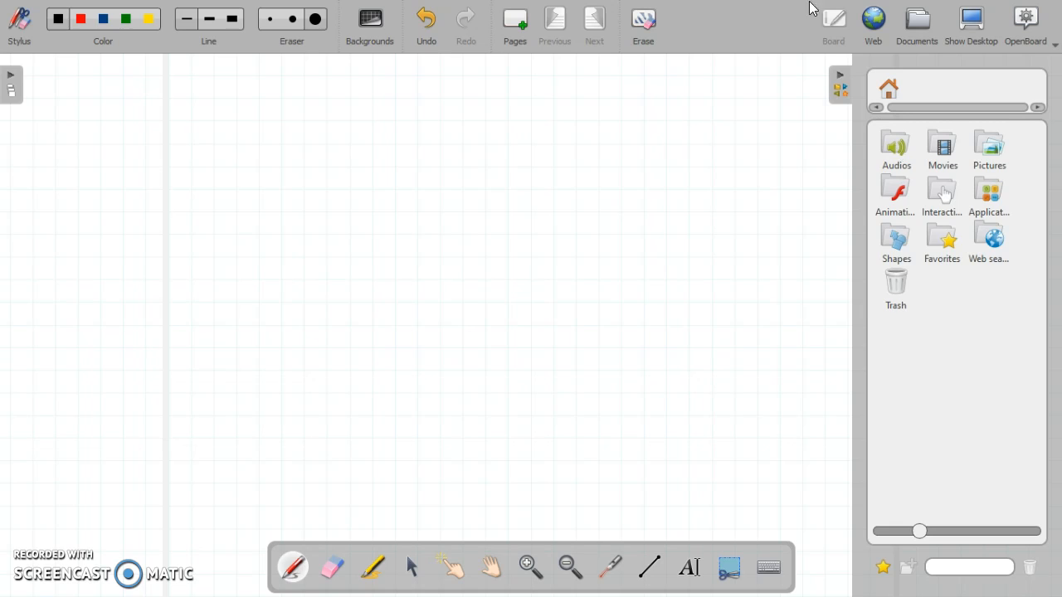
click(844, 85)
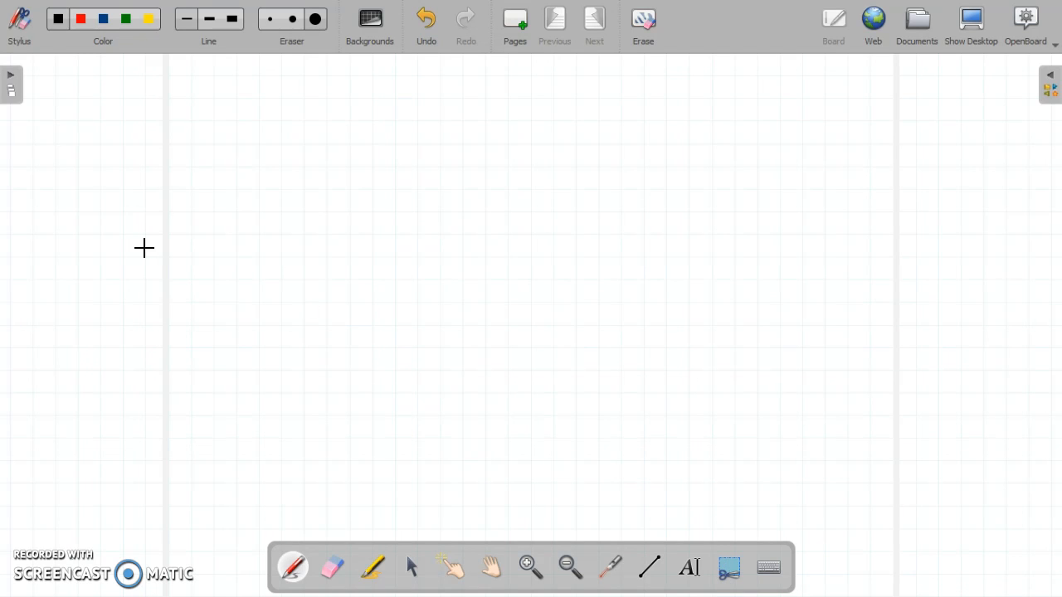
Step: Show the page thumbnails and add a second page to the document
click(11, 84)
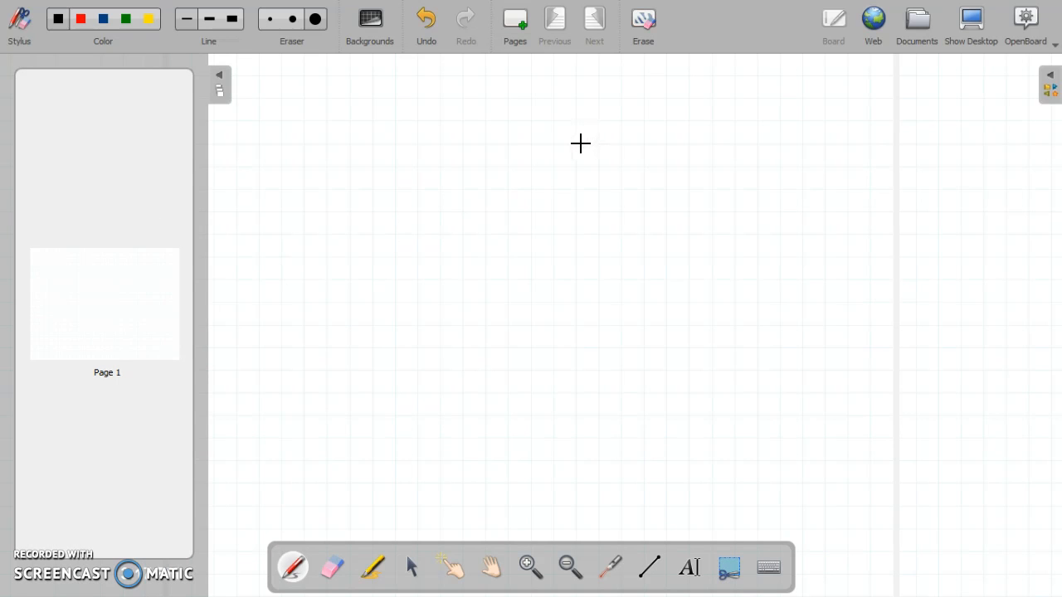
click(511, 31)
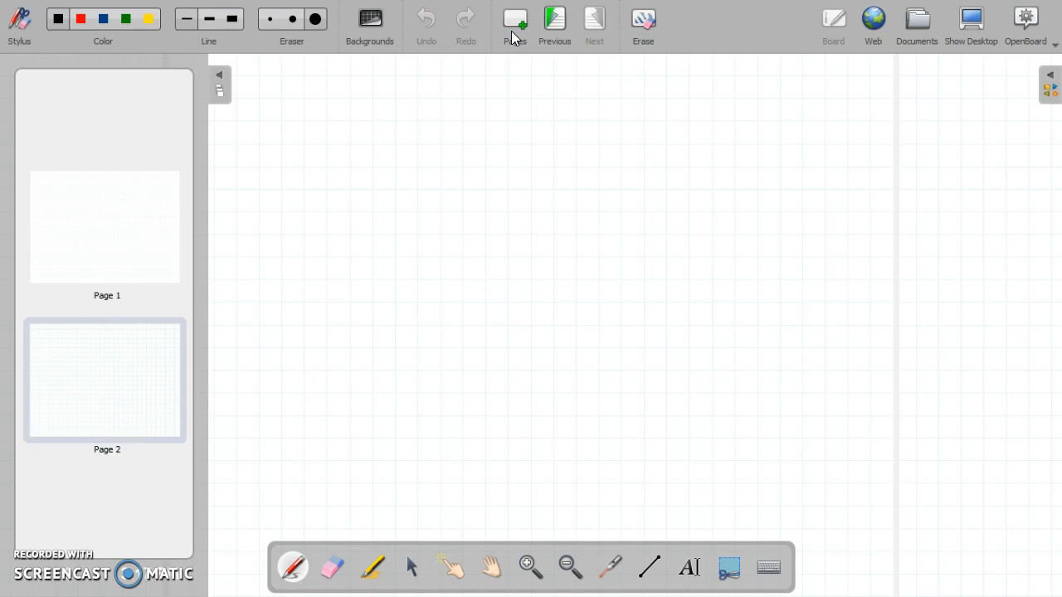
Step: Switch back and forth between Page 1 and Page 2, ending on Page 1
click(97, 232)
click(97, 363)
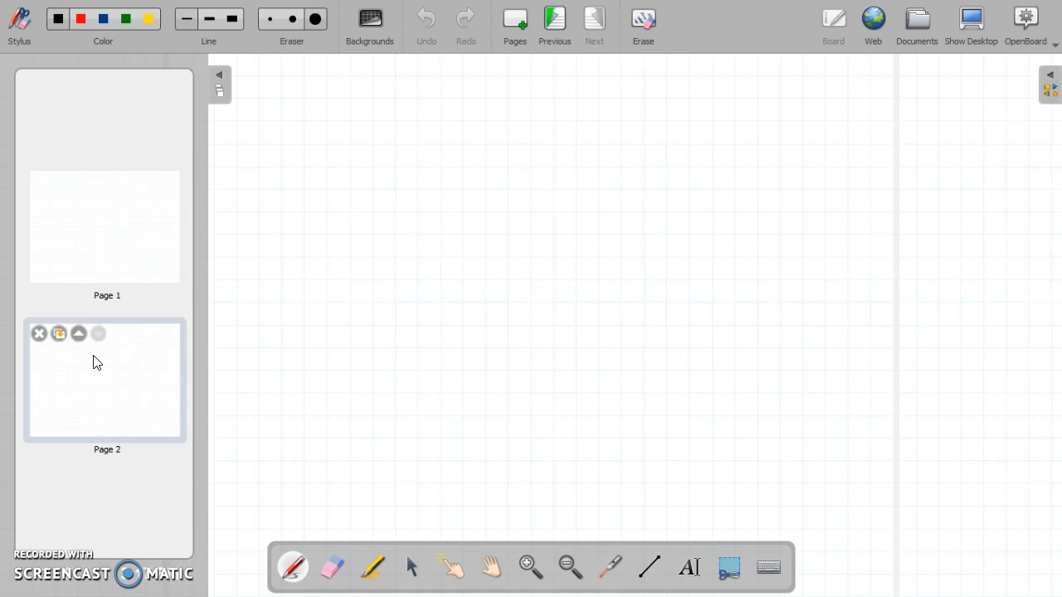
click(113, 273)
click(120, 413)
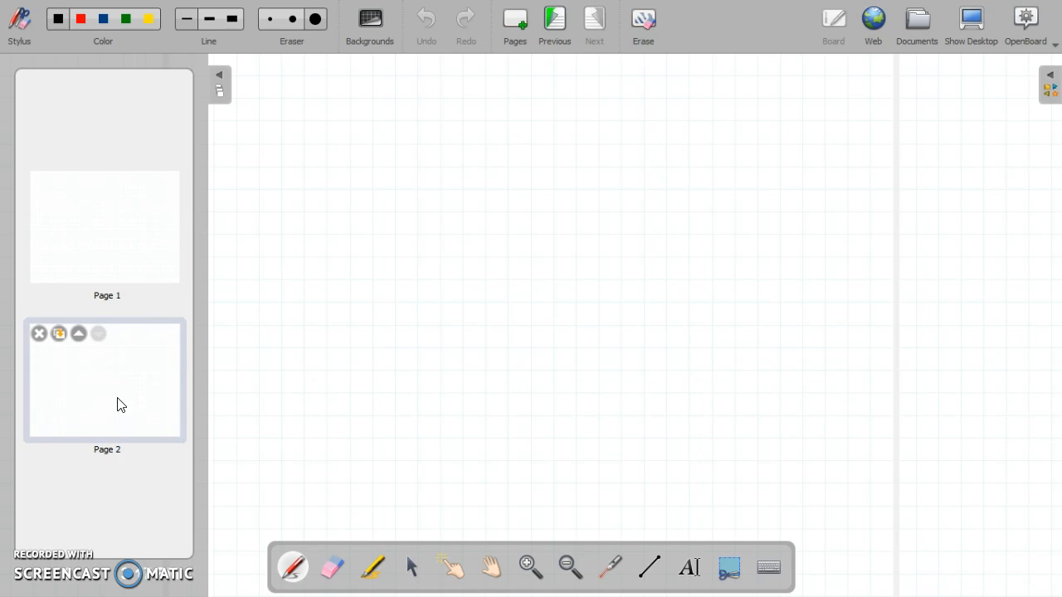
click(120, 268)
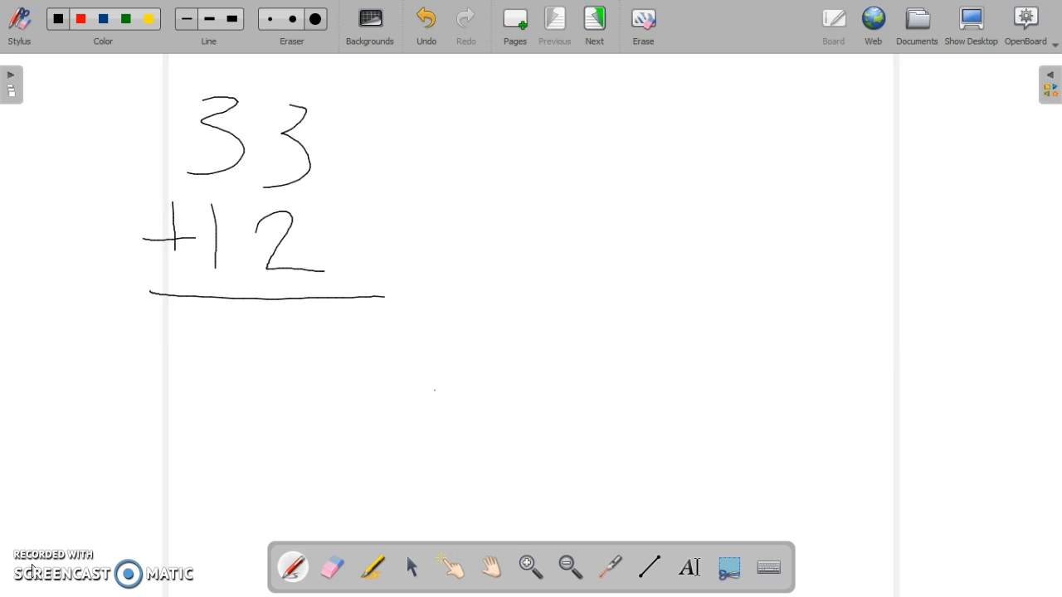
Step: Draw a vertical dividing line beside the 33 + 12 problem and write a circled 1 and a circled 2 on either side of it
click(294, 567)
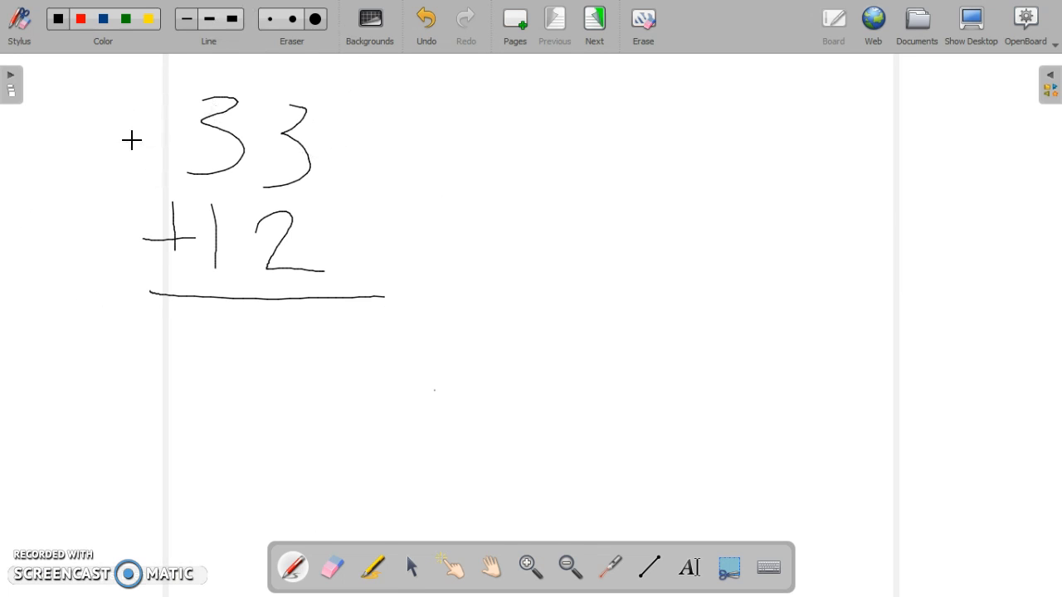
drag(603, 67, 641, 543)
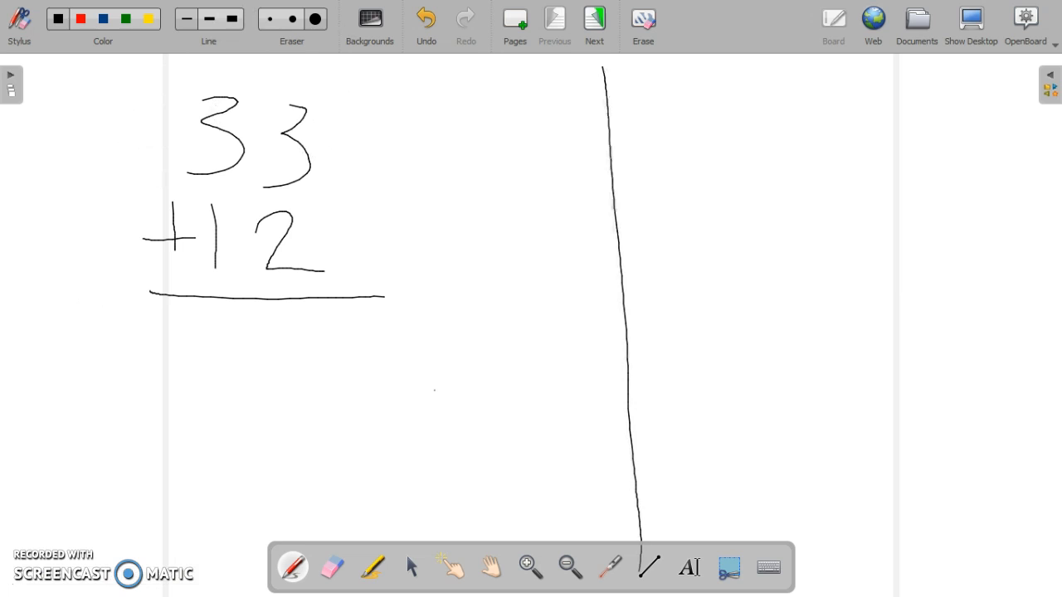
mouse_move(458, 80)
mouse_down()
mouse_move(474, 110)
mouse_move(448, 83)
mouse_up()
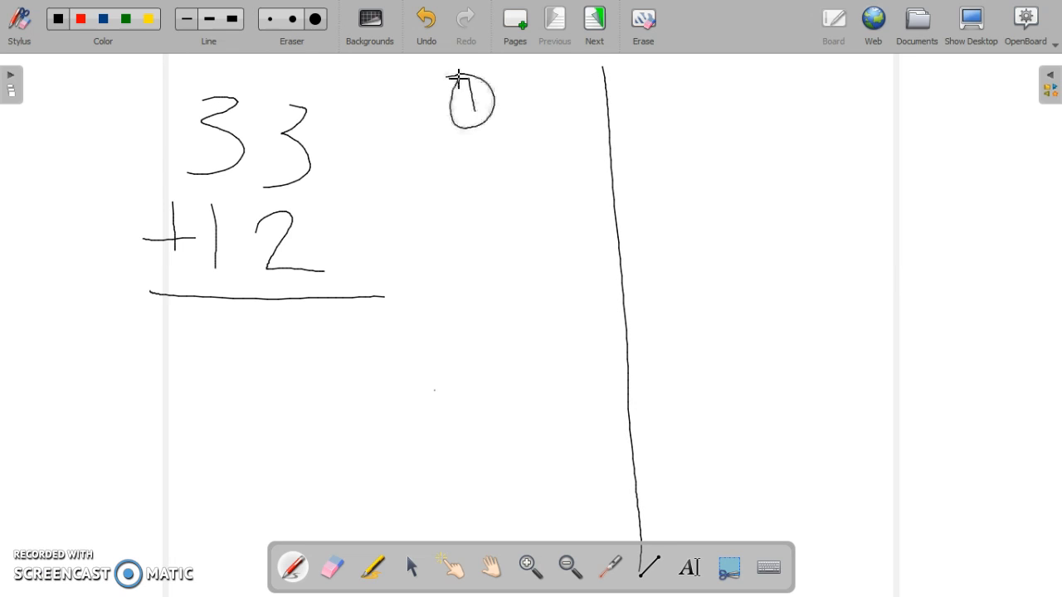
mouse_move(685, 83)
mouse_down()
mouse_move(695, 116)
mouse_move(732, 125)
mouse_move(702, 66)
mouse_up()
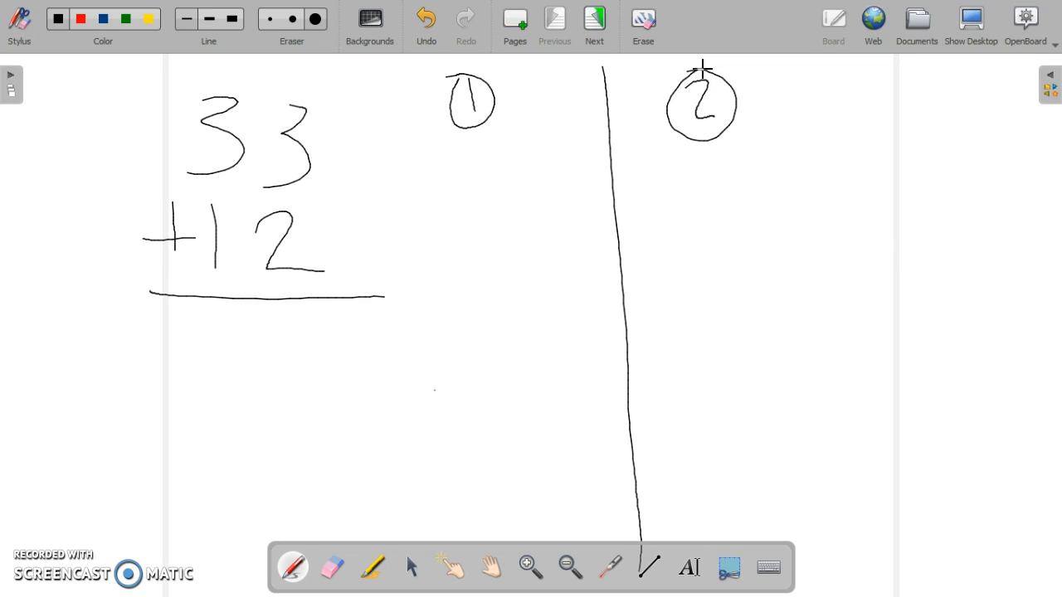
drag(363, 476, 369, 533)
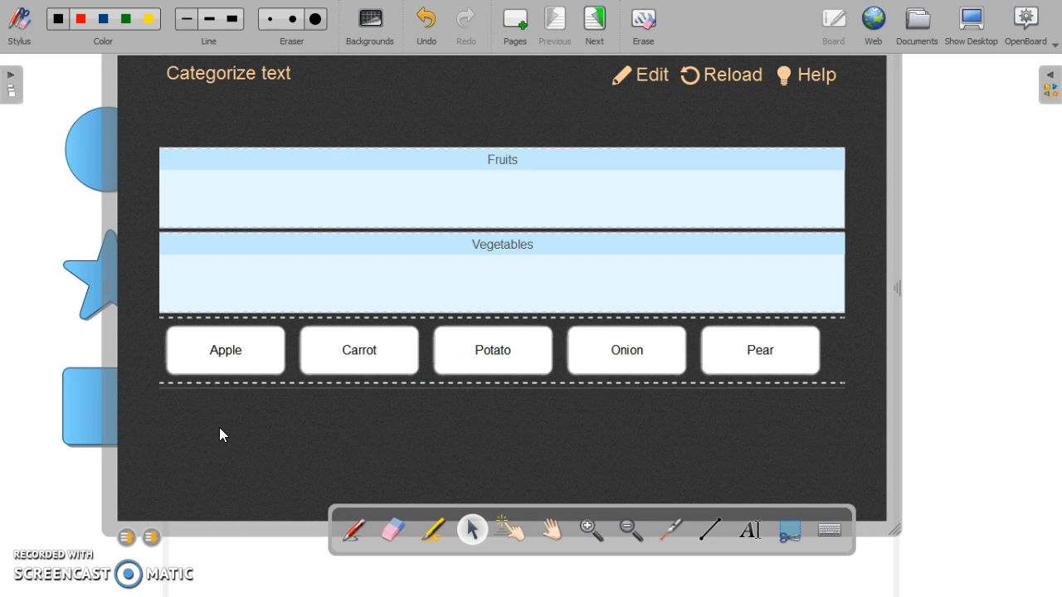
Step: Sort the word cards in the Categorize text activity: Apple and Pear under Fruits, Potato, Carrot and Onion under Vegetables
drag(240, 359, 270, 217)
drag(358, 361, 228, 303)
drag(493, 372, 360, 212)
drag(226, 372, 360, 301)
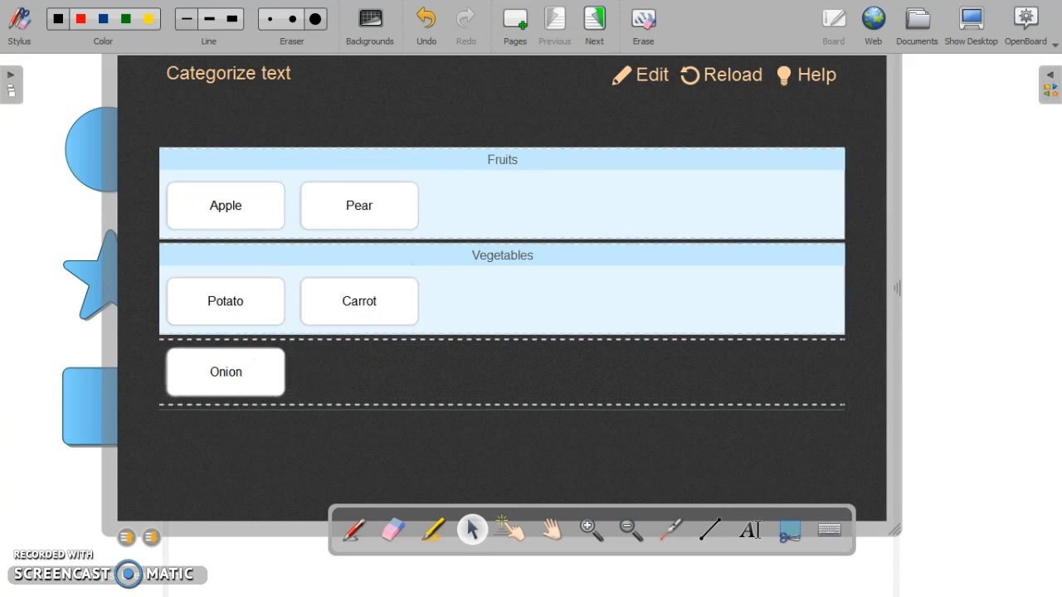
drag(225, 372, 494, 307)
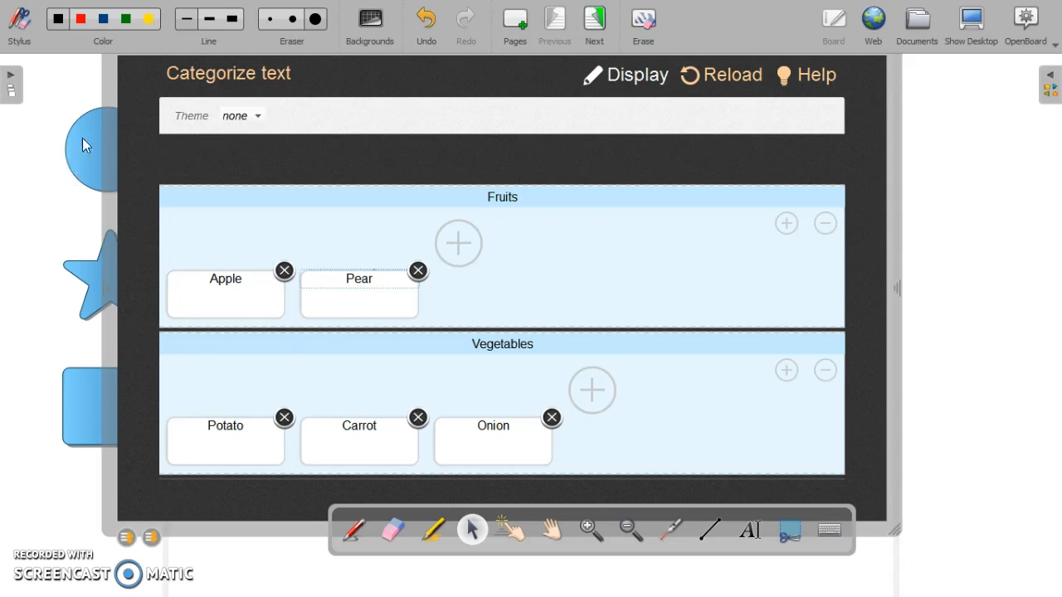
drag(129, 99, 66, 413)
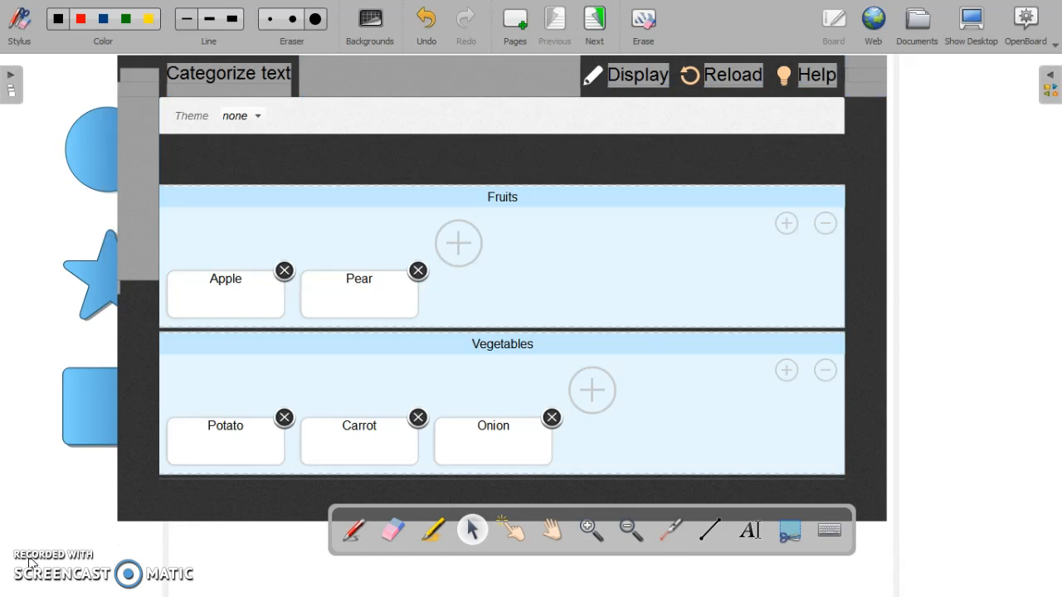